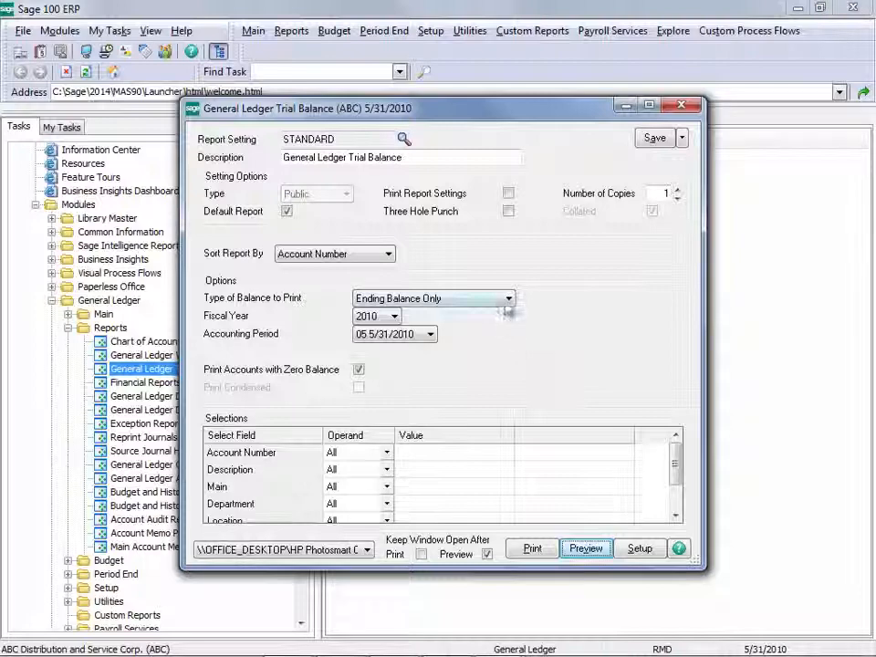
Preview the trial balance with beginning balance, activity and ending balance, and check the report totals on the last page.
click(492, 327)
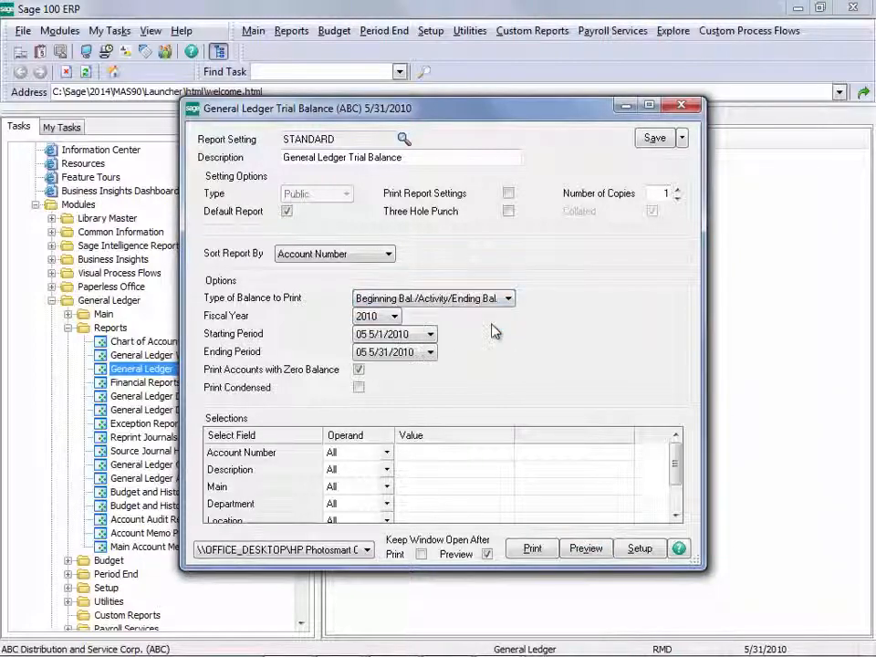
click(597, 551)
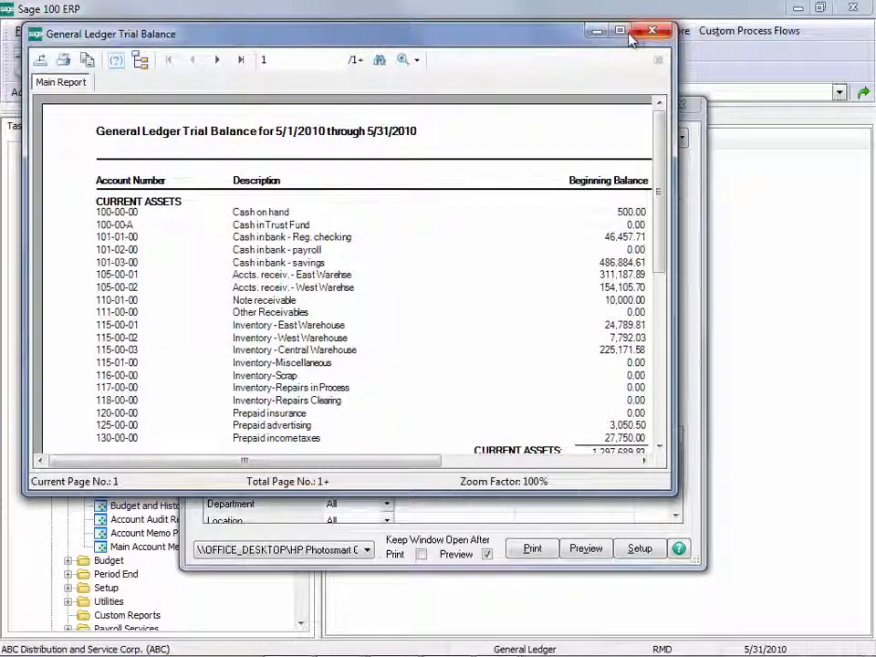
click(619, 31)
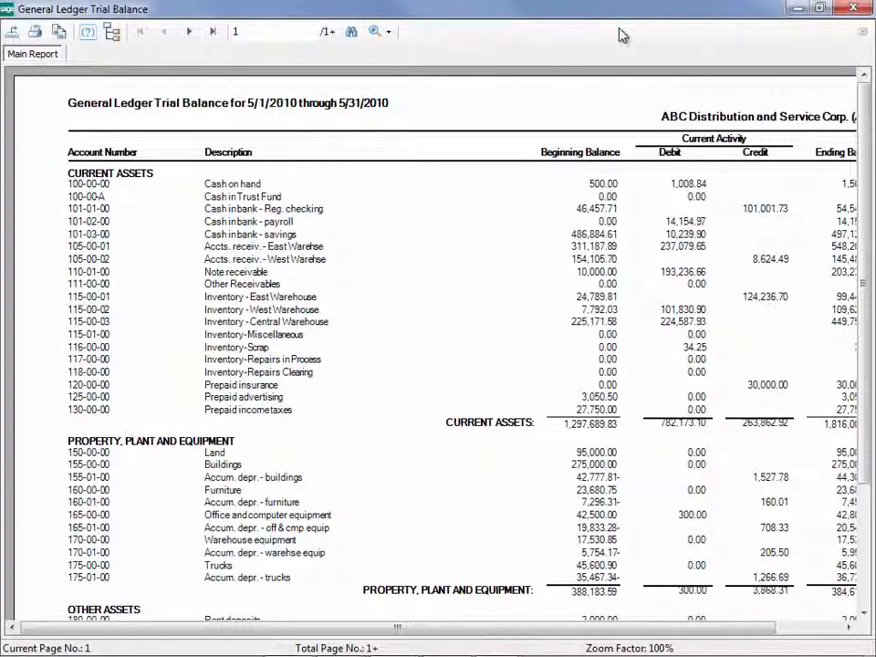
click(212, 32)
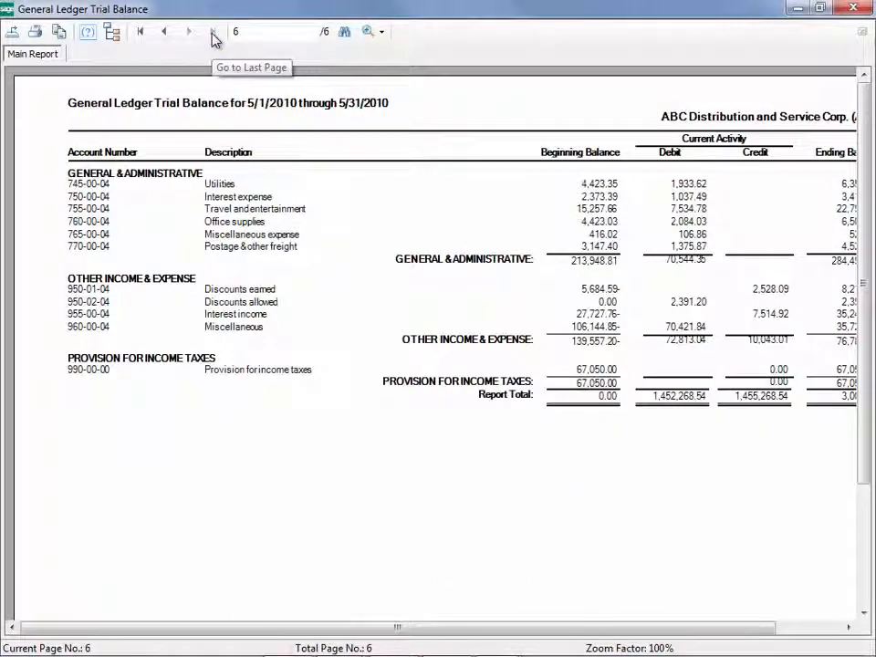
click(848, 627)
click(848, 628)
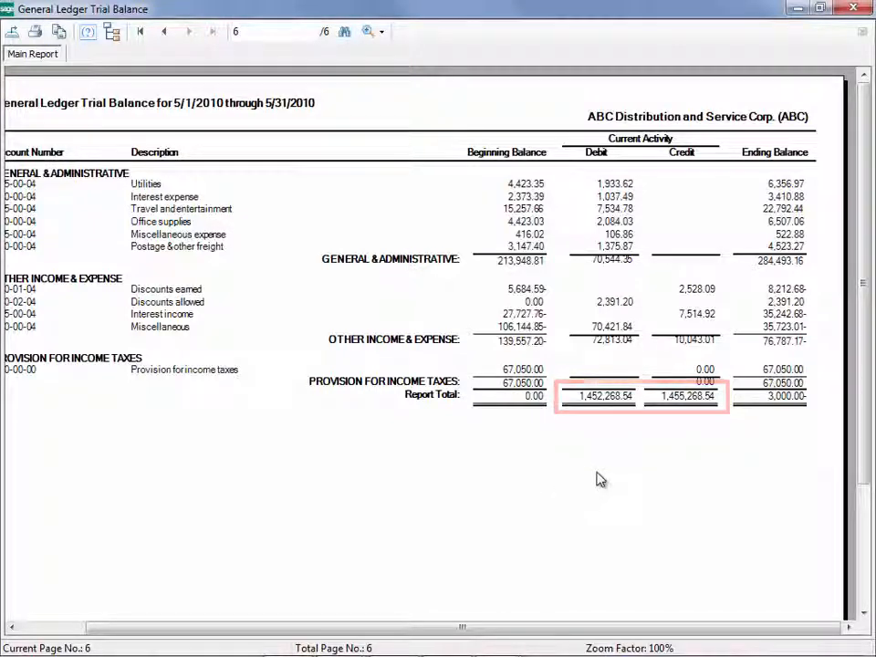
click(853, 8)
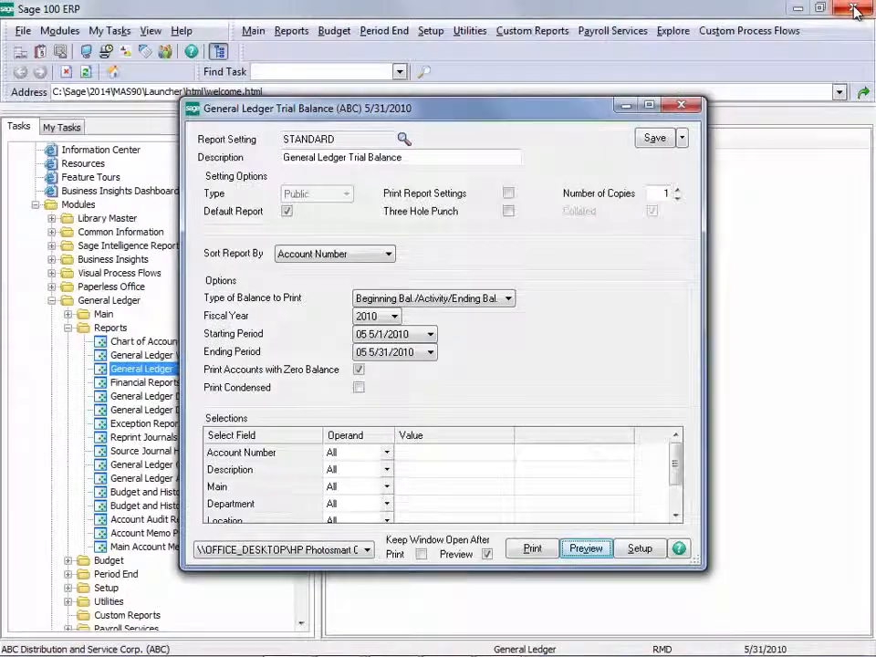
click(673, 102)
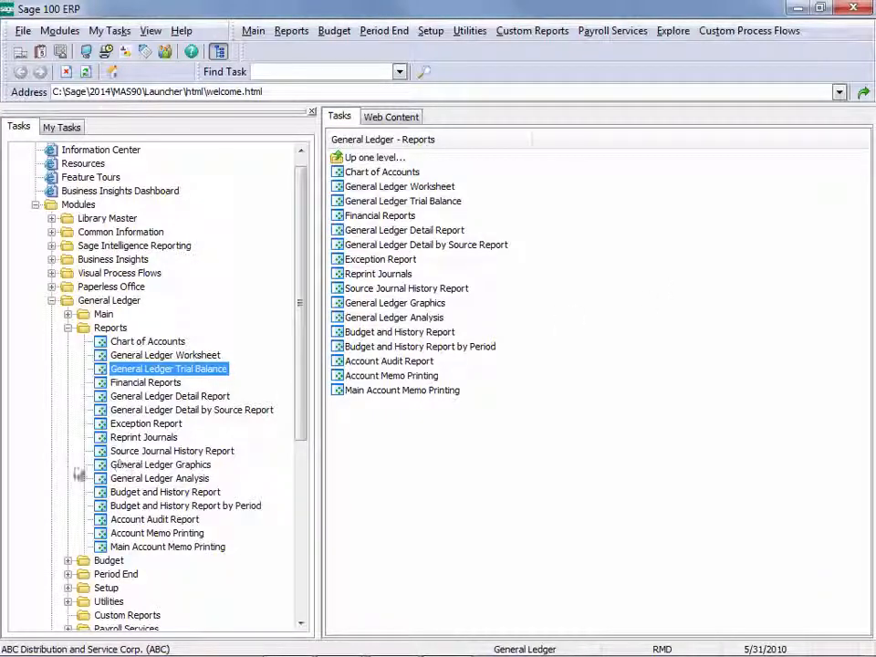
Preview the General Ledger Detail Report for the current period and examine the report totals on its last page.
click(163, 398)
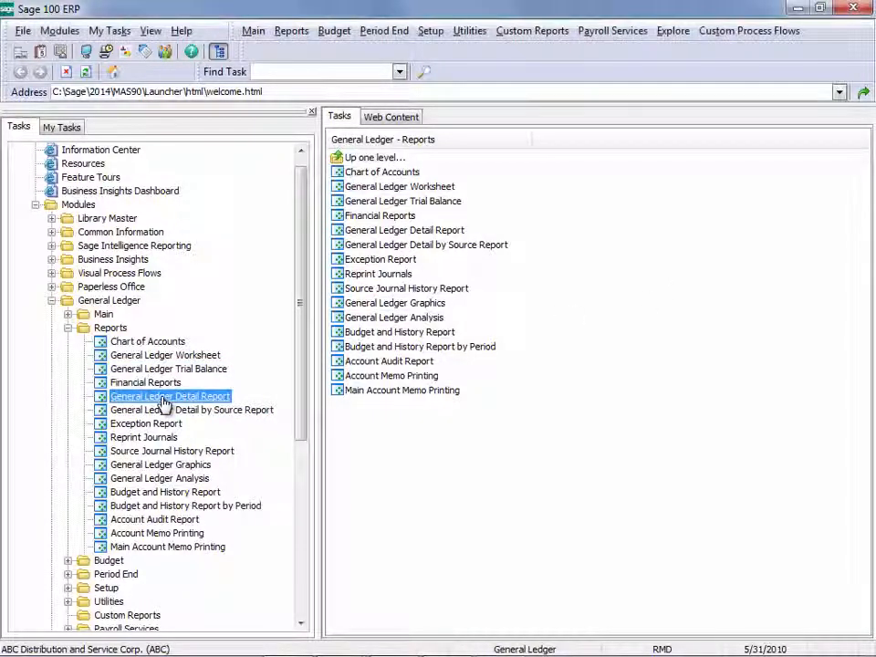
click(163, 402)
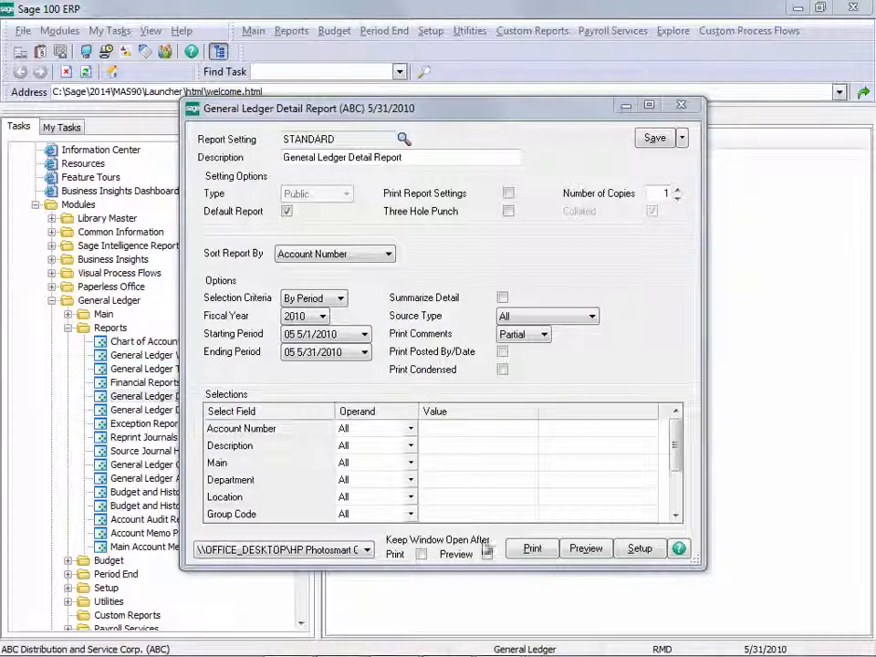
click(586, 553)
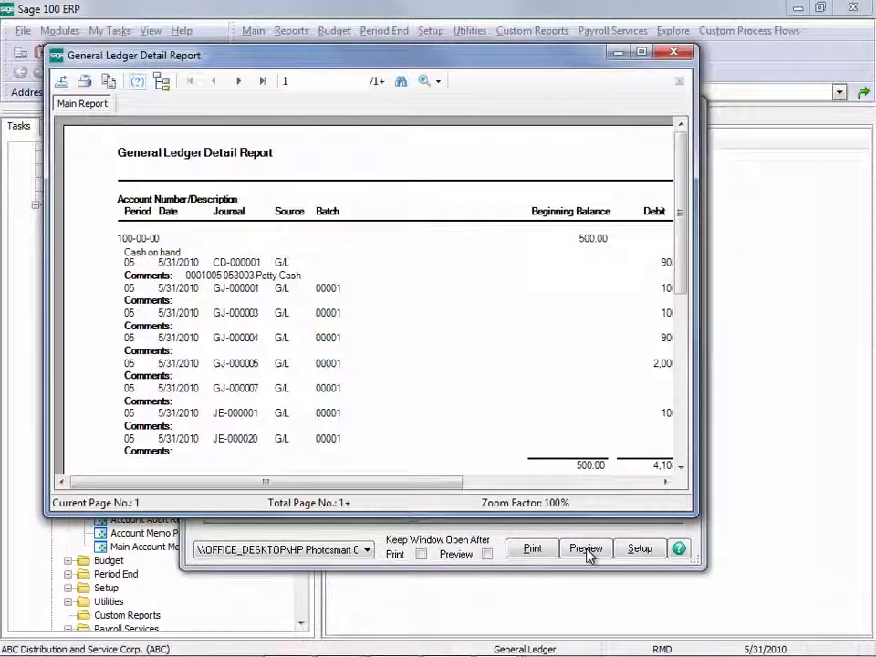
click(261, 81)
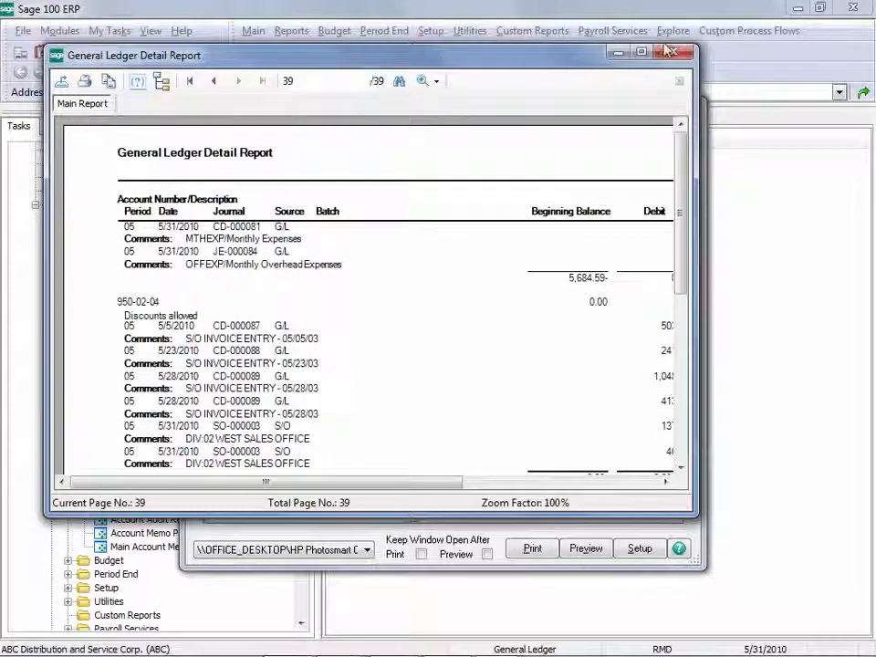
click(643, 55)
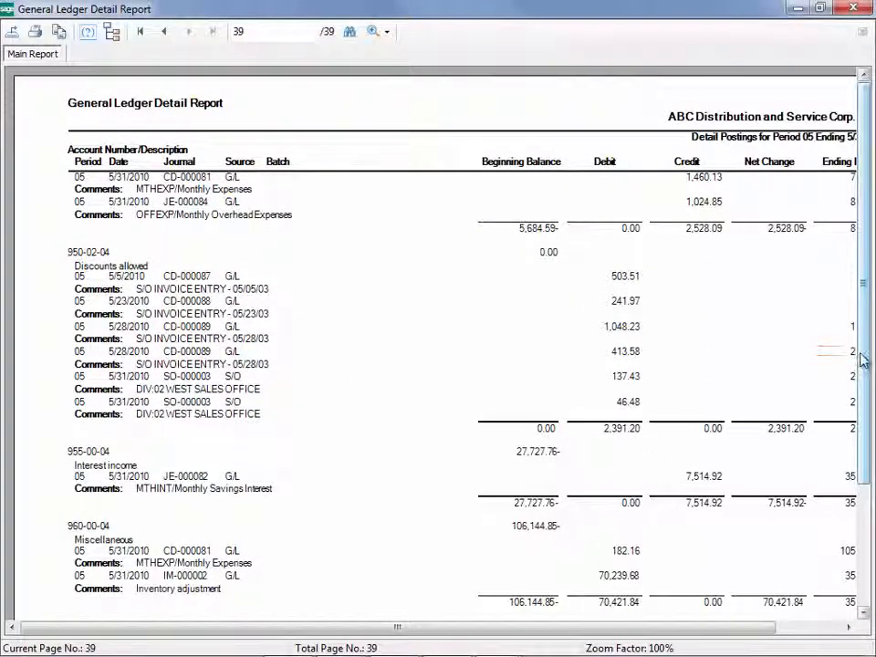
scroll(866, 417, down, 1)
scroll(867, 418, down, 2)
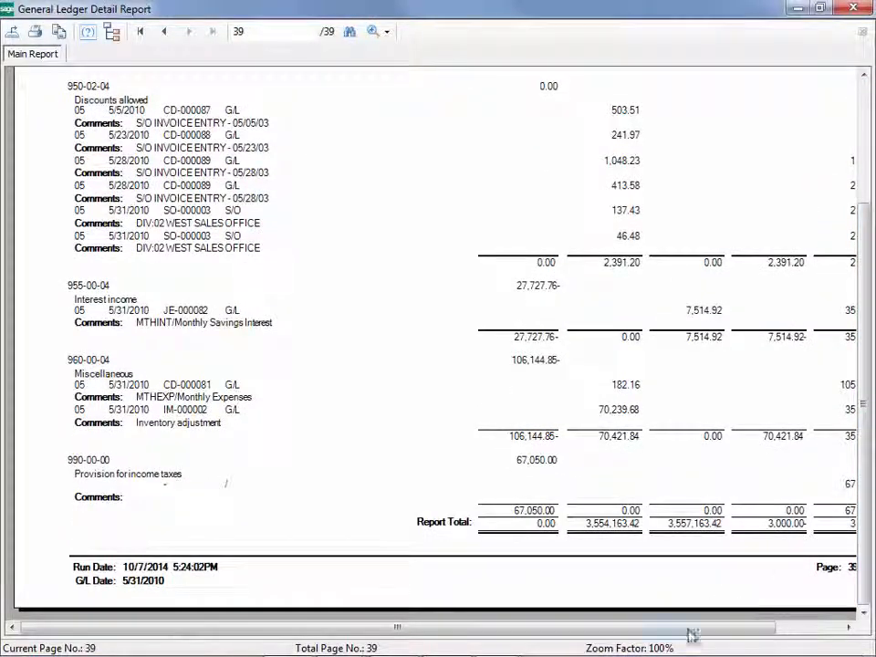
drag(697, 629, 773, 633)
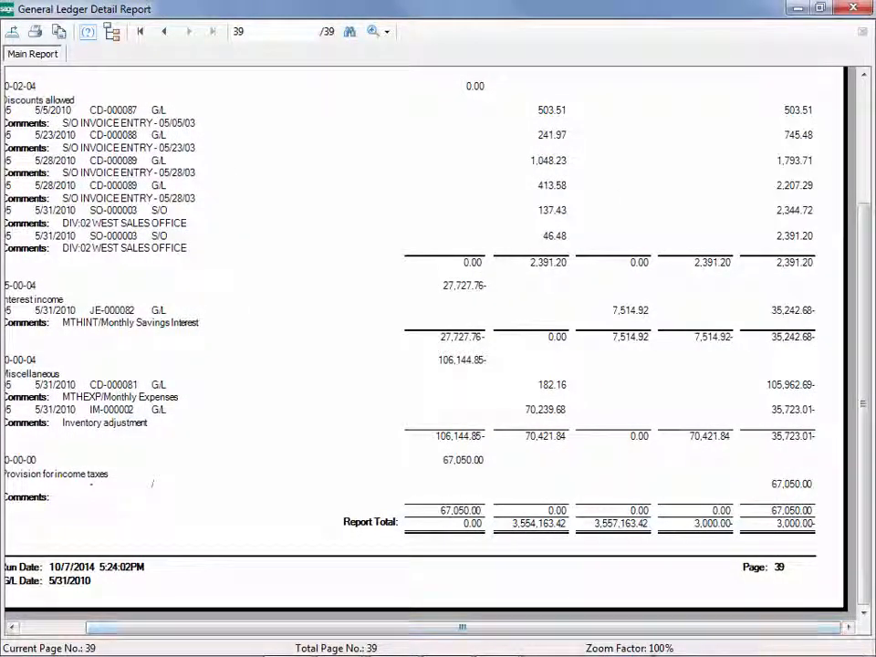
click(854, 12)
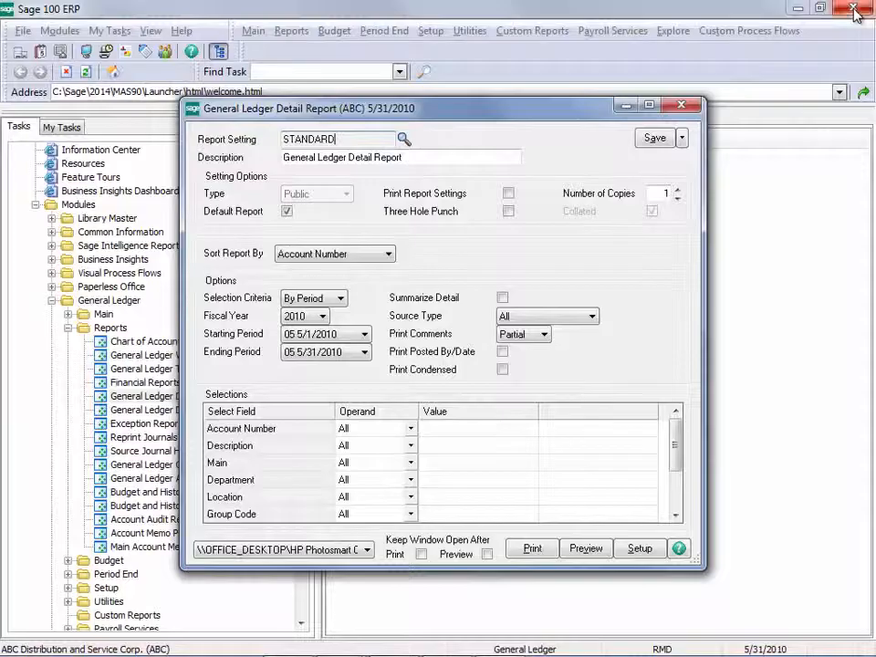
click(680, 111)
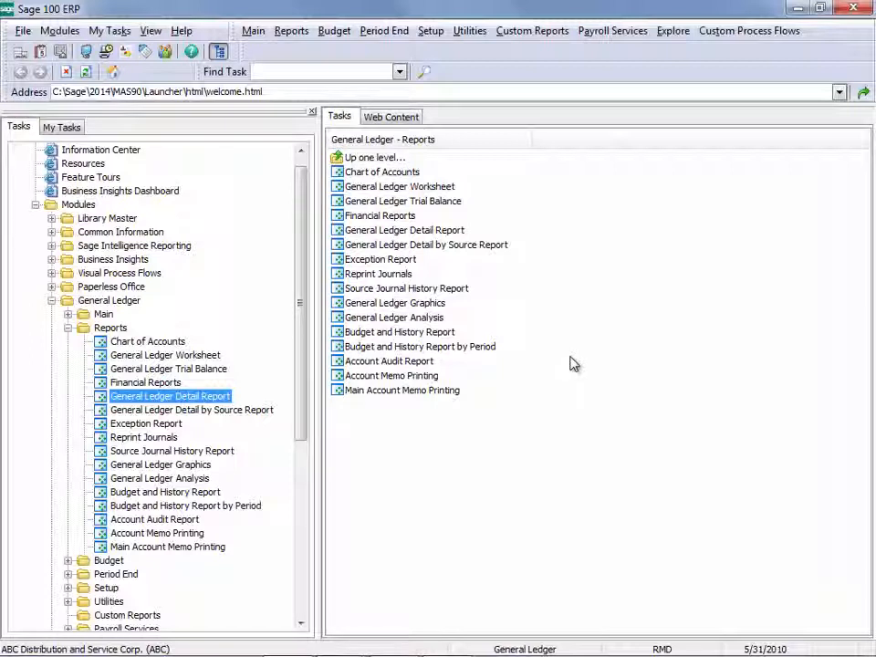
Start a new General Journal Entry in source journal GJ using the next available entry number.
double_click(103, 314)
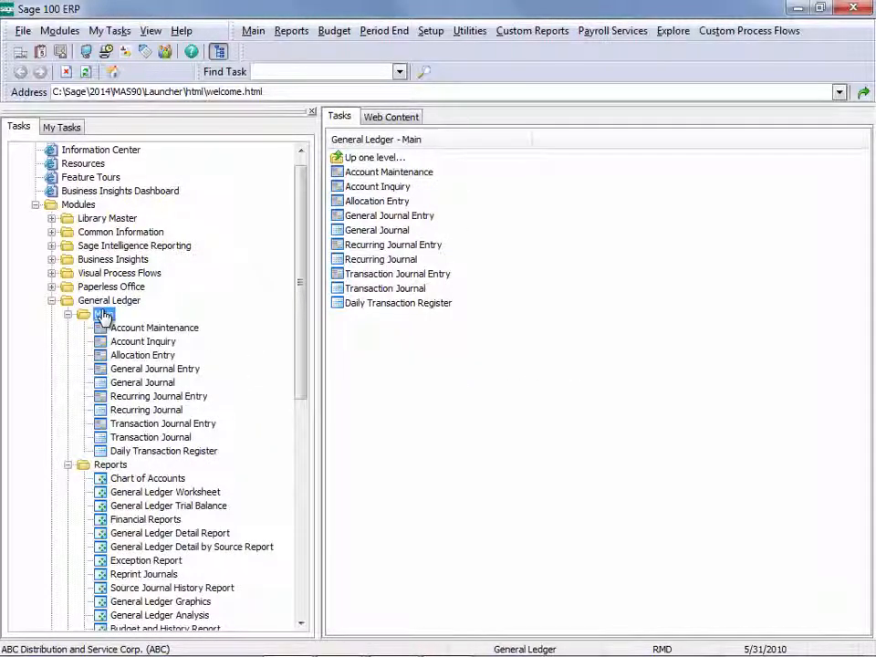
double_click(149, 370)
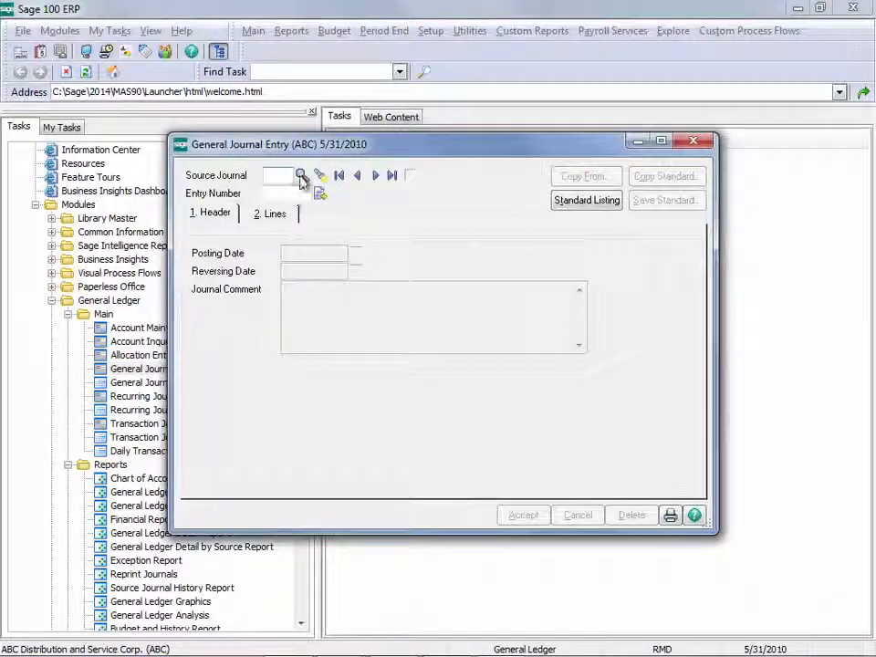
click(354, 119)
double_click(249, 283)
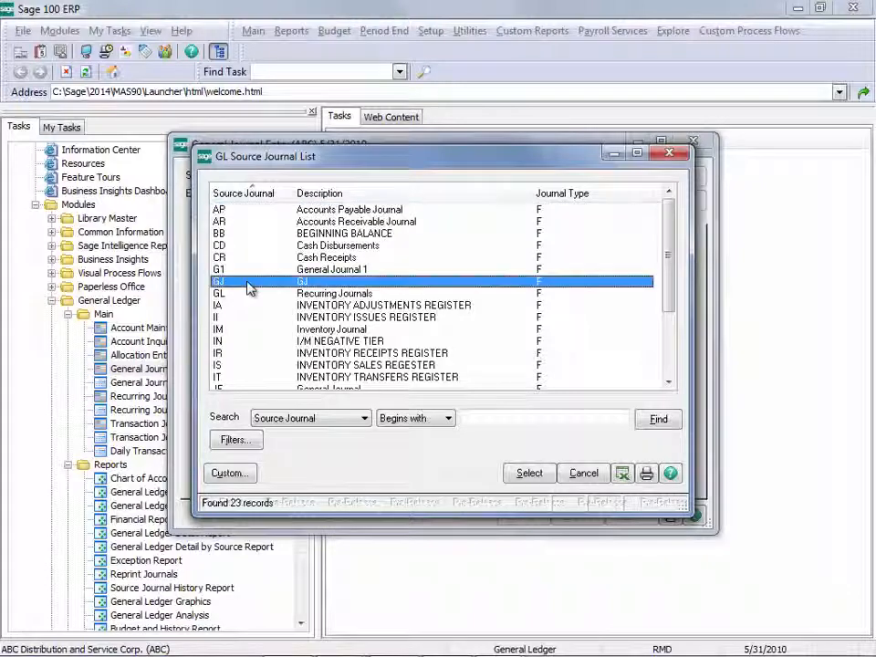
click(321, 194)
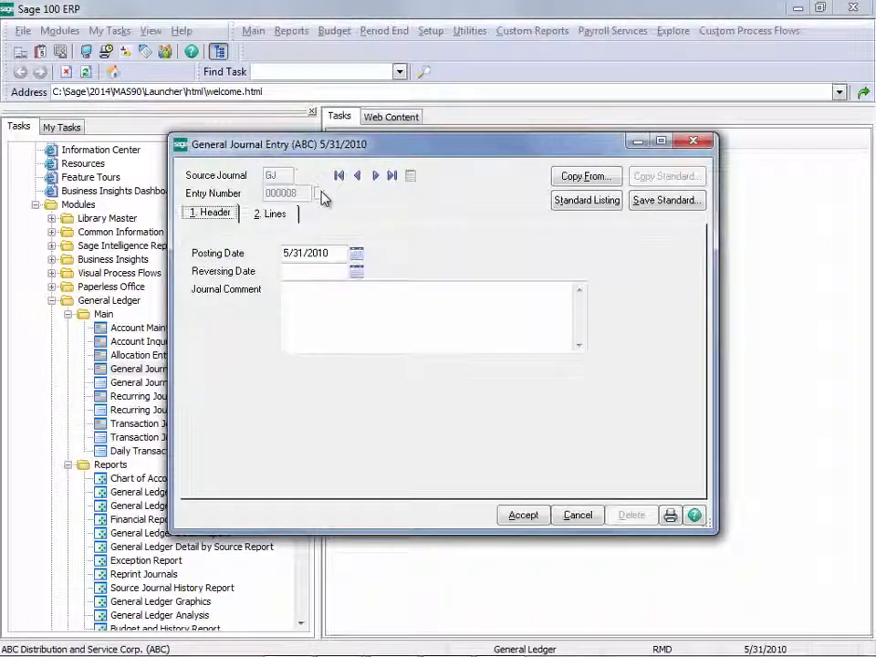
Add a 3,000.00 debit line for the Cash in bank - payroll account and accept the journal entry as one-sided.
click(285, 213)
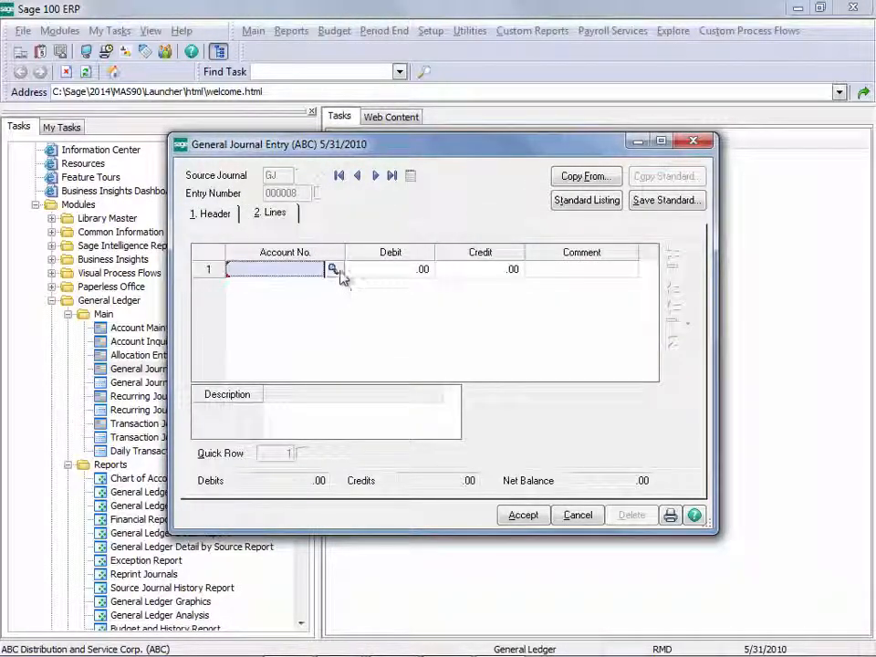
click(338, 272)
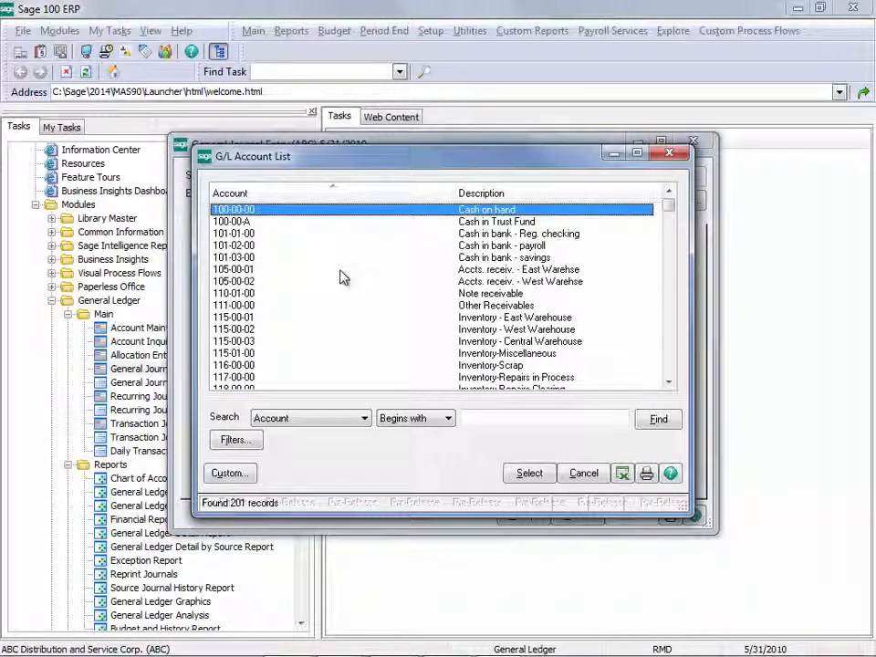
click(490, 246)
double_click(490, 246)
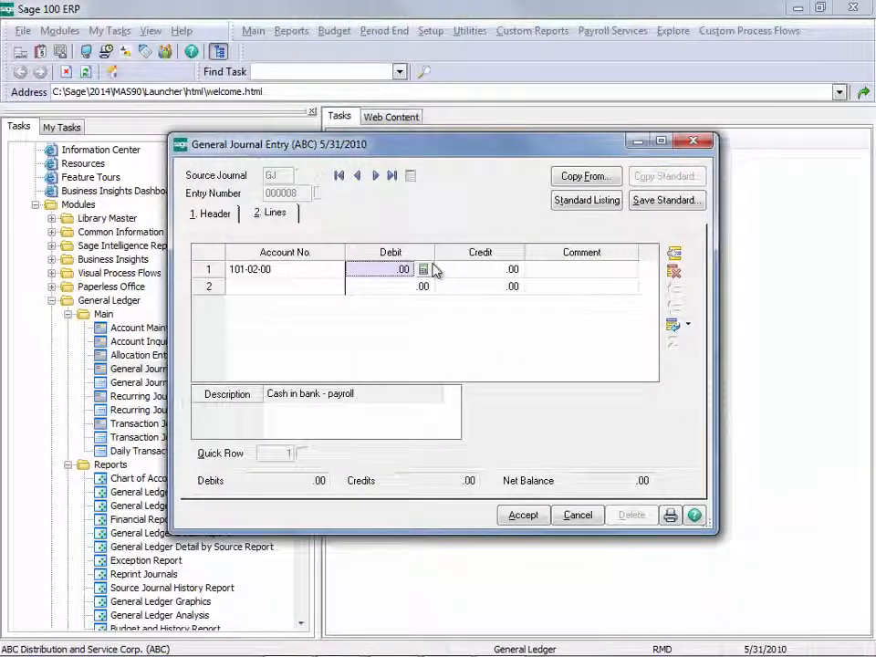
text(3000)
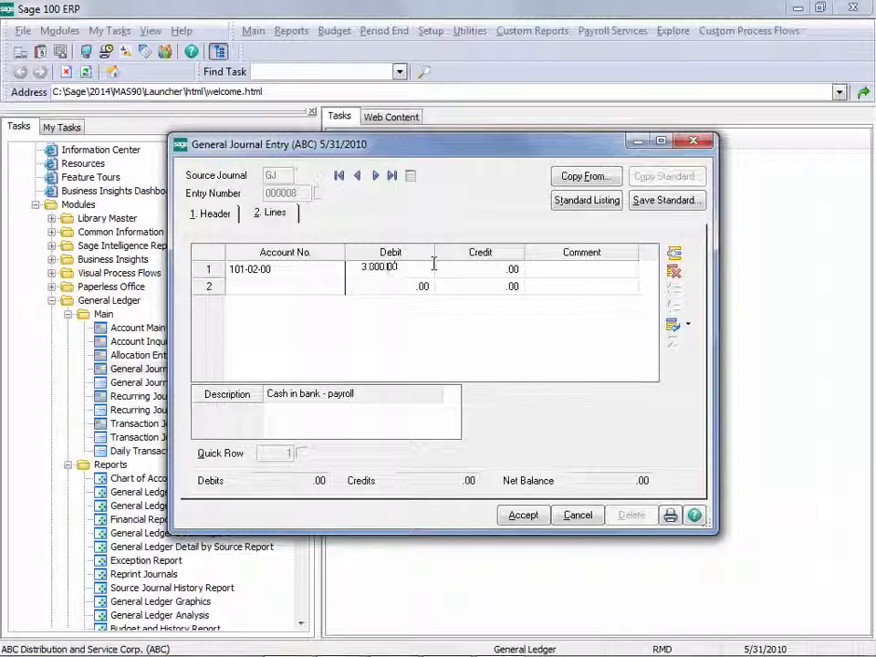
click(523, 516)
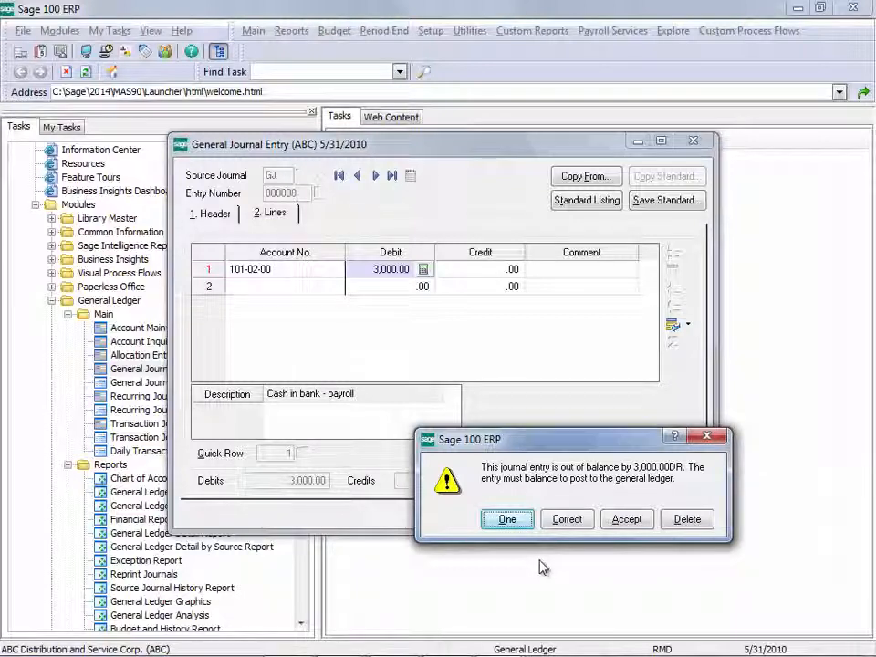
click(518, 524)
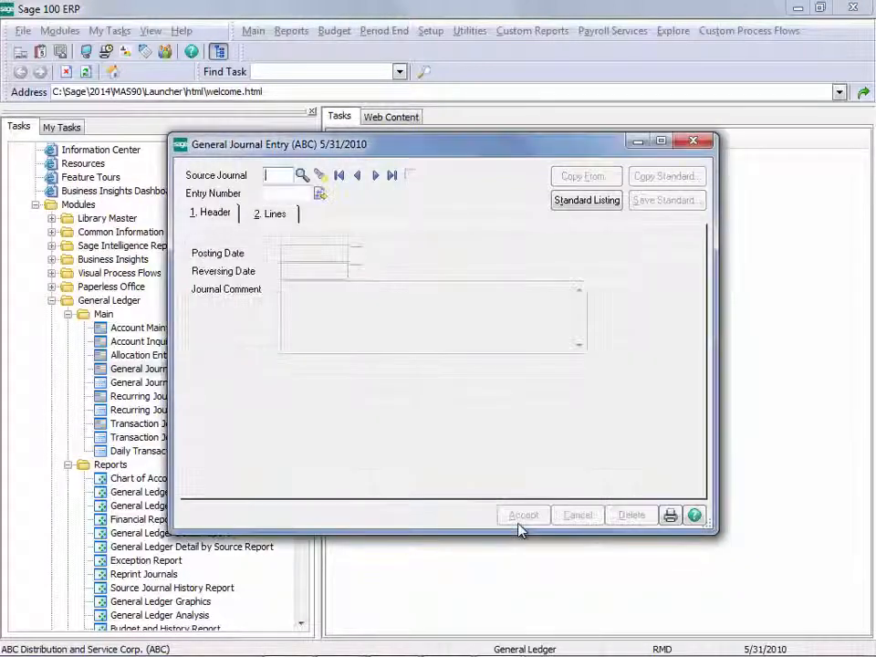
Preview the General Journal report for the new entry and update the General Journal.
click(673, 520)
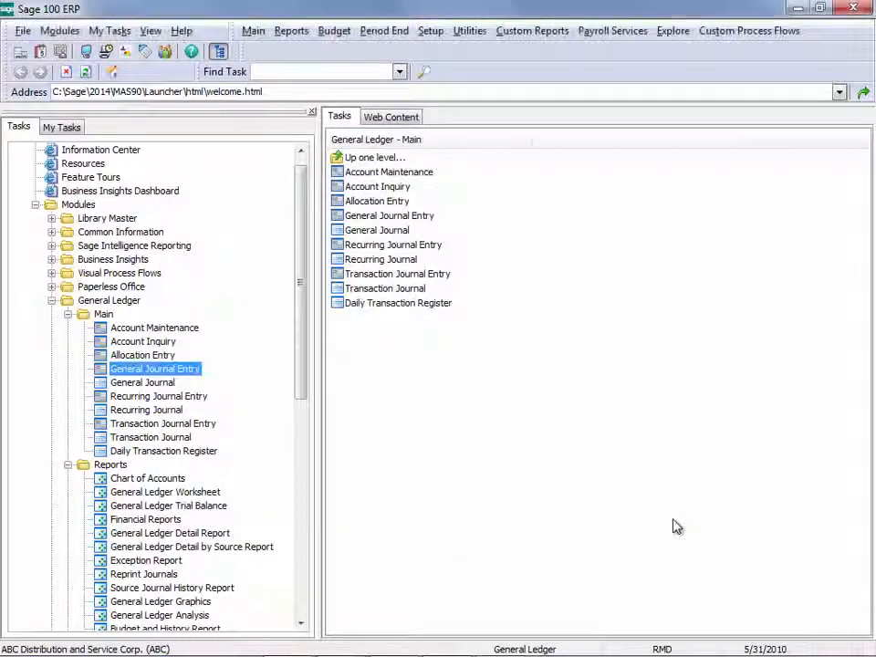
click(567, 385)
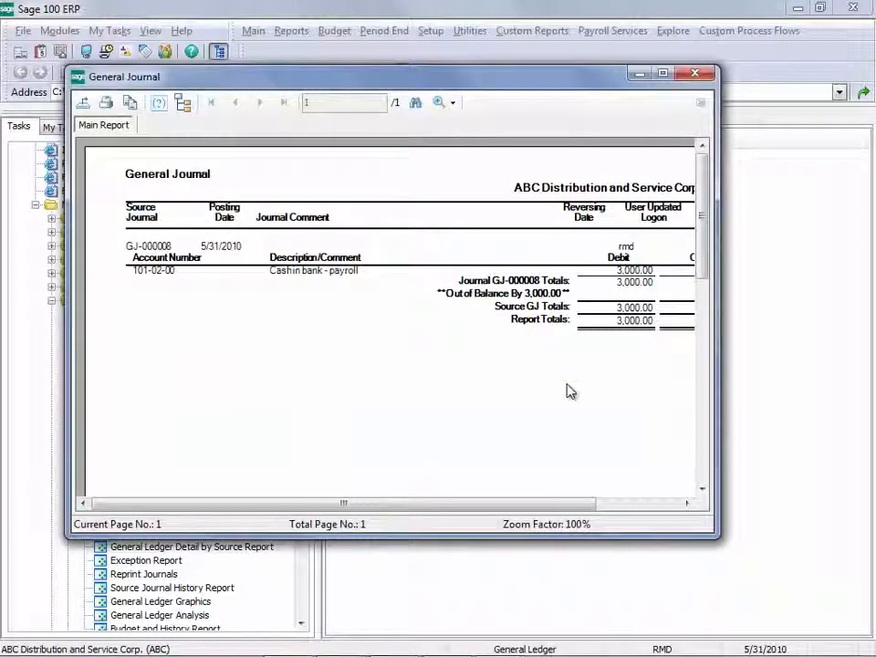
drag(720, 537, 820, 581)
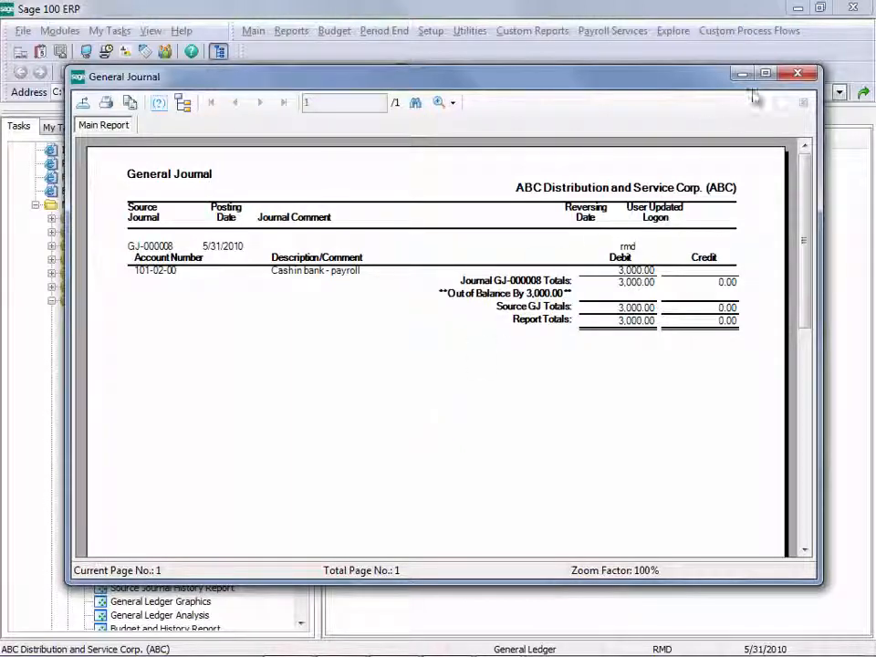
click(797, 73)
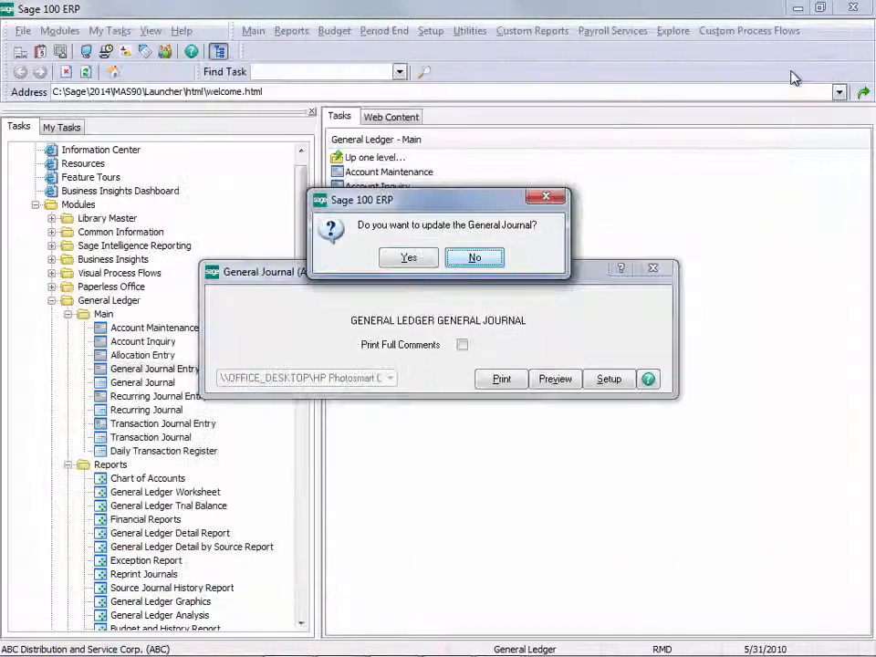
click(425, 259)
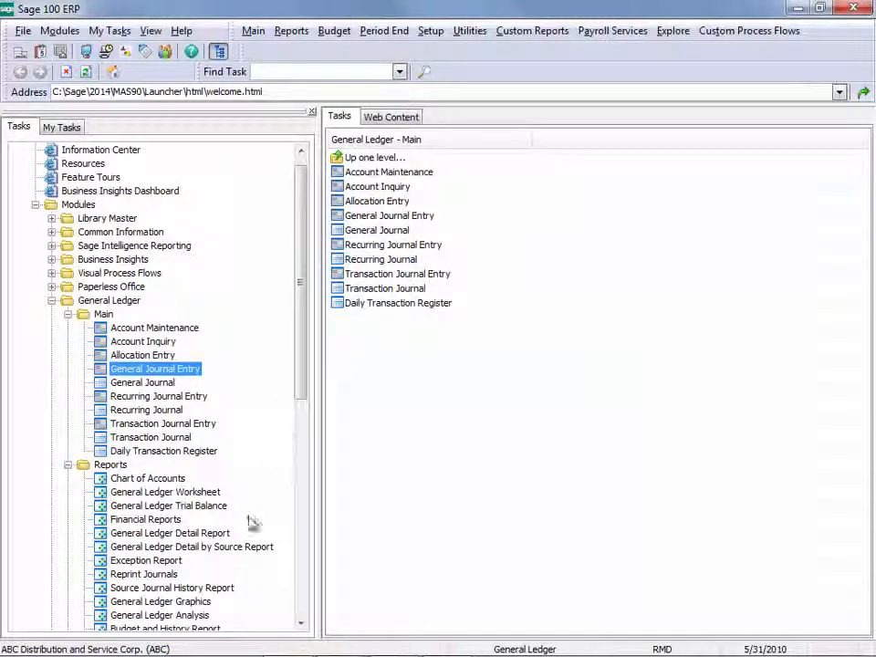
Preview the General Ledger Trial Balance without keeping its window open, and compare the debit and credit totals on the last page.
click(220, 507)
double_click(220, 507)
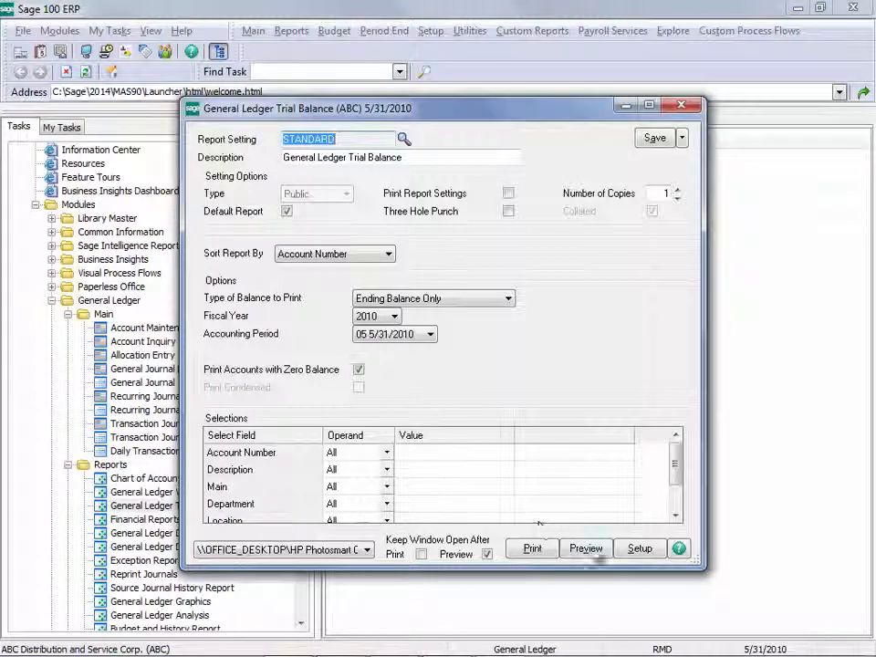
click(486, 554)
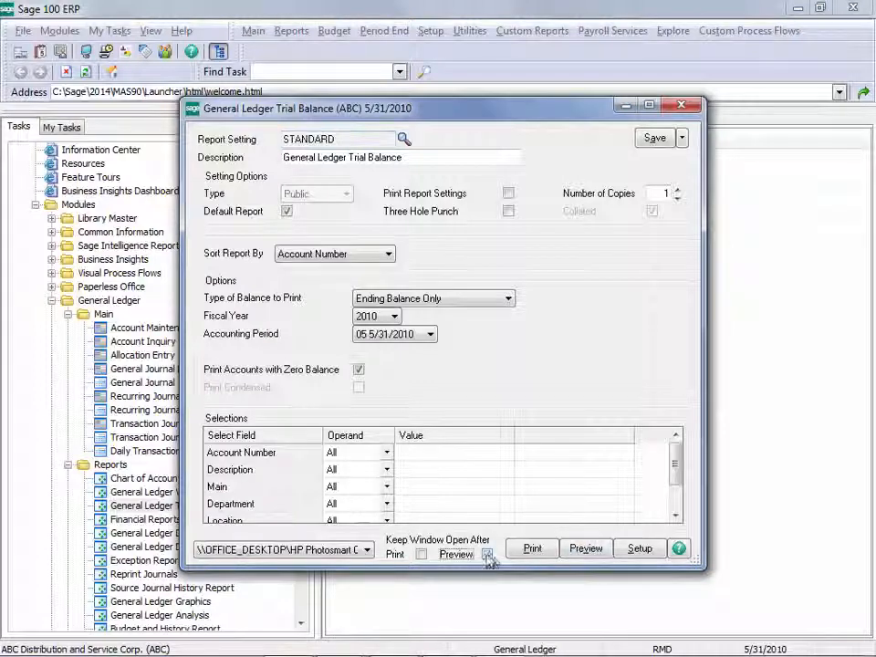
click(607, 550)
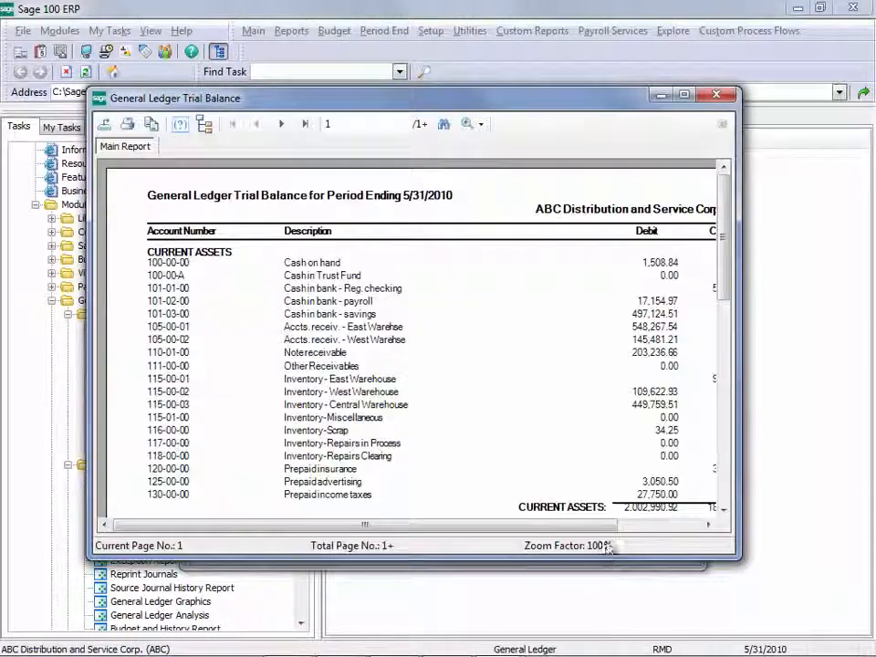
click(680, 97)
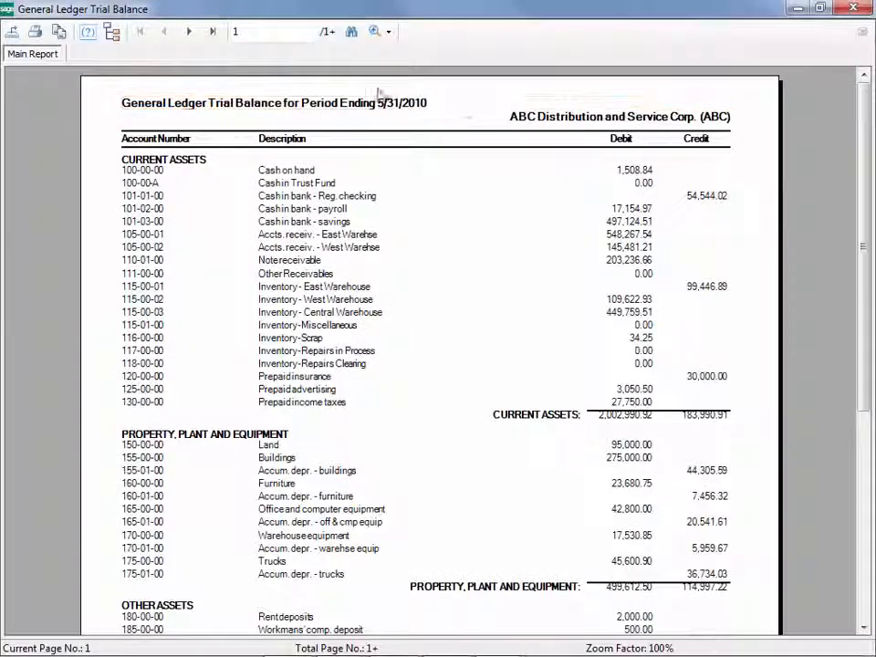
click(211, 35)
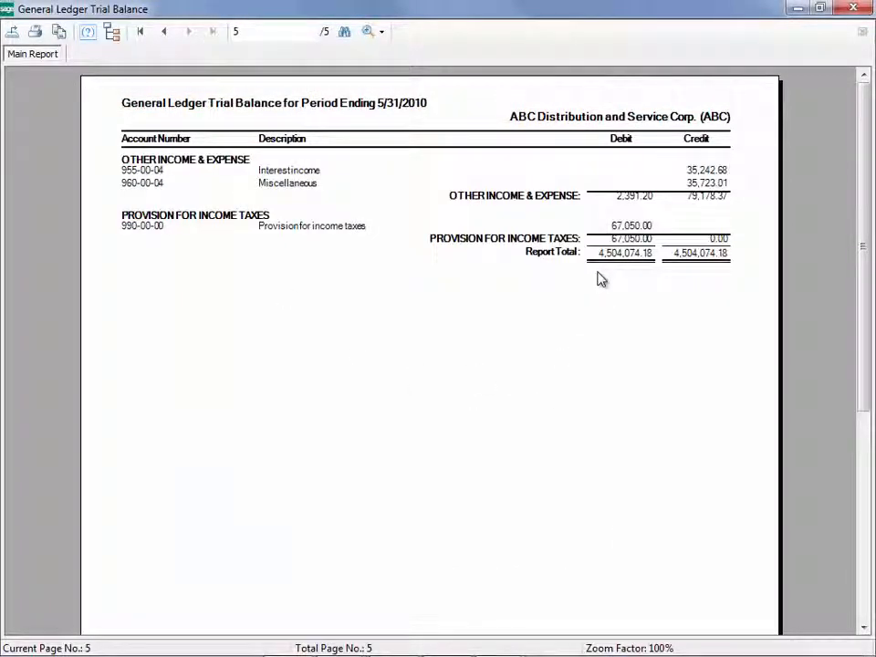
click(863, 11)
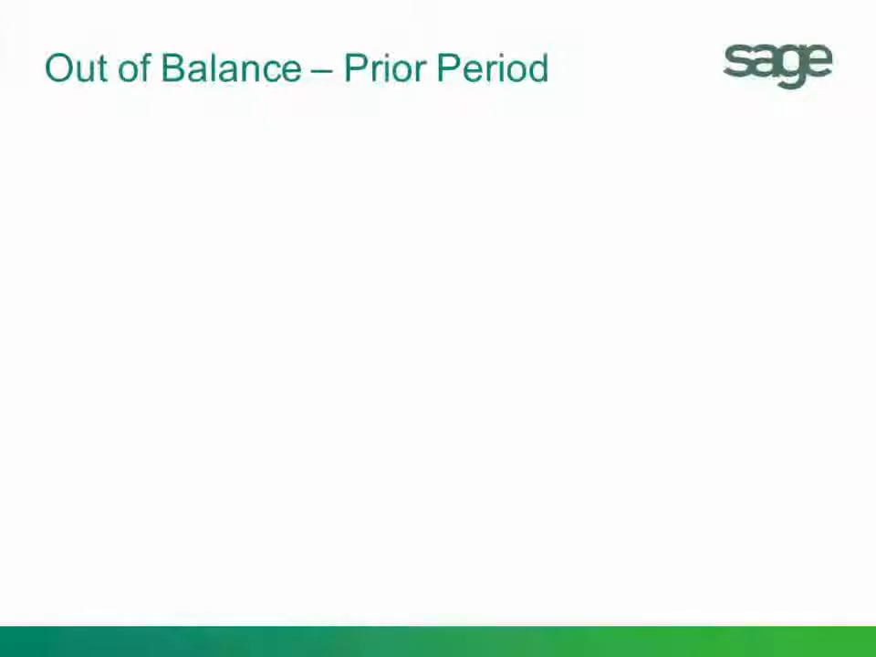